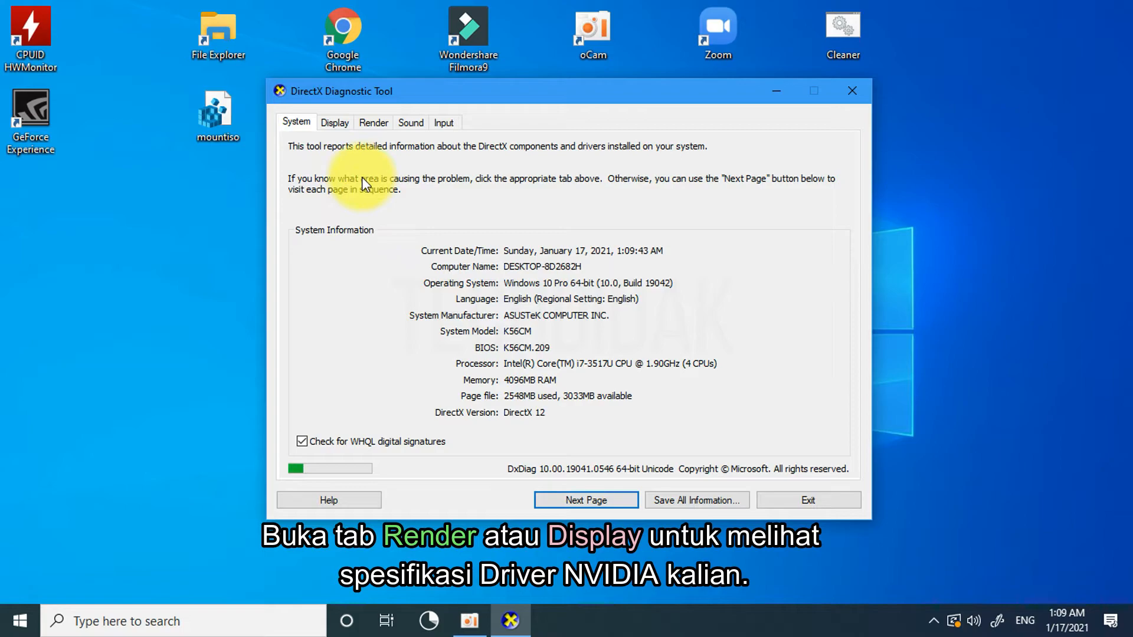
# Step: Examine the graphics device and driver details on the Display and Render pages of the DirectX Diagnostic Tool, then minimize it
pyautogui.click(367, 125)
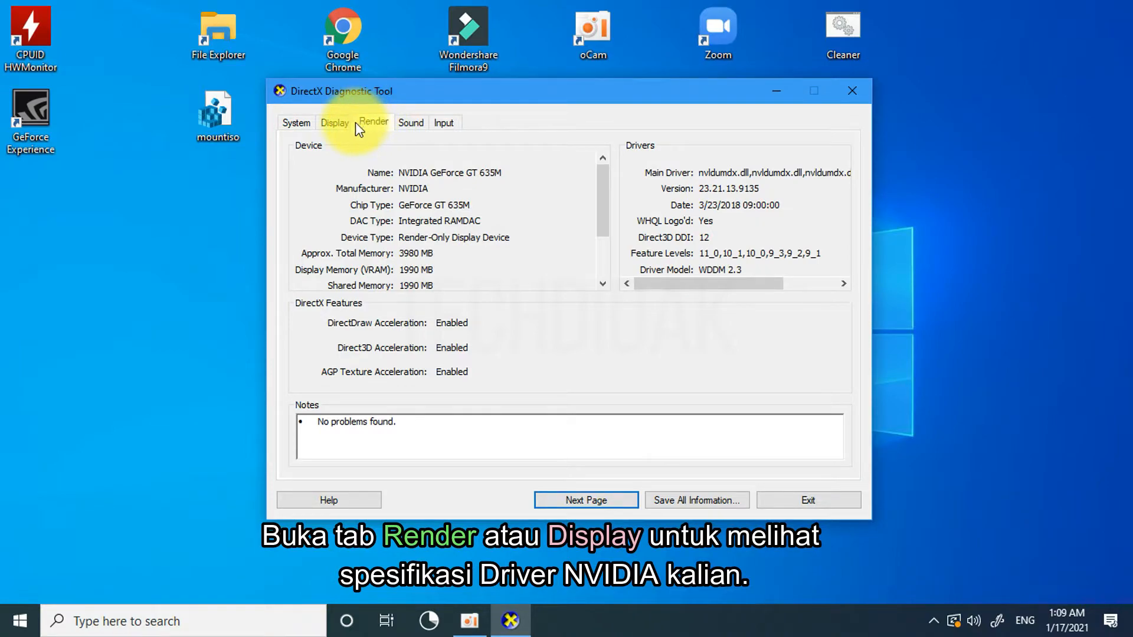
pyautogui.click(345, 127)
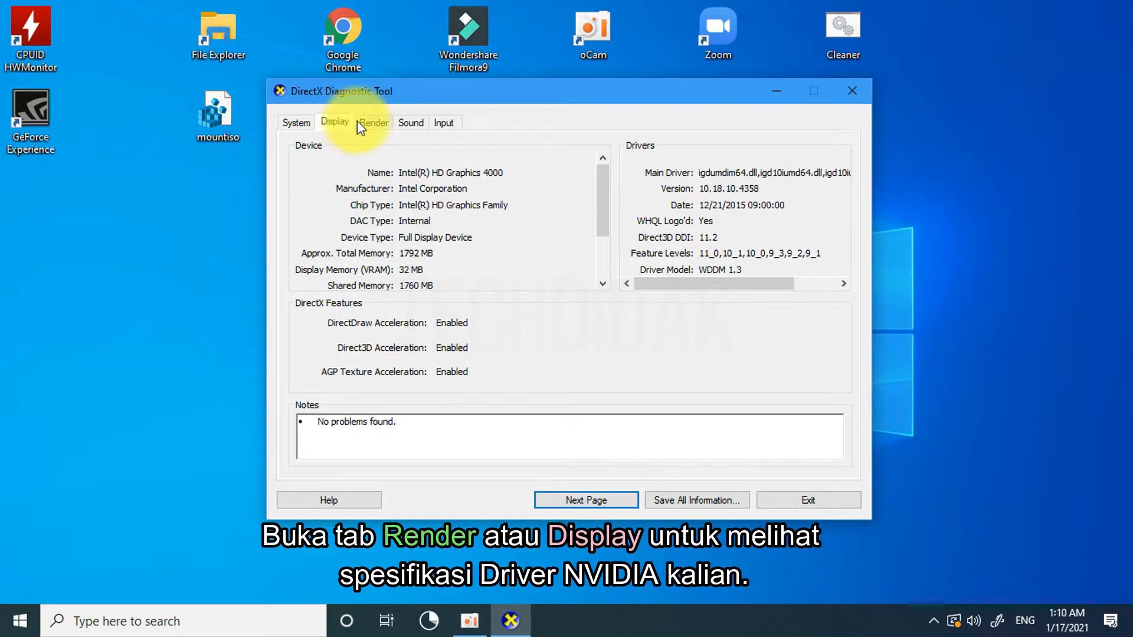
pyautogui.click(367, 122)
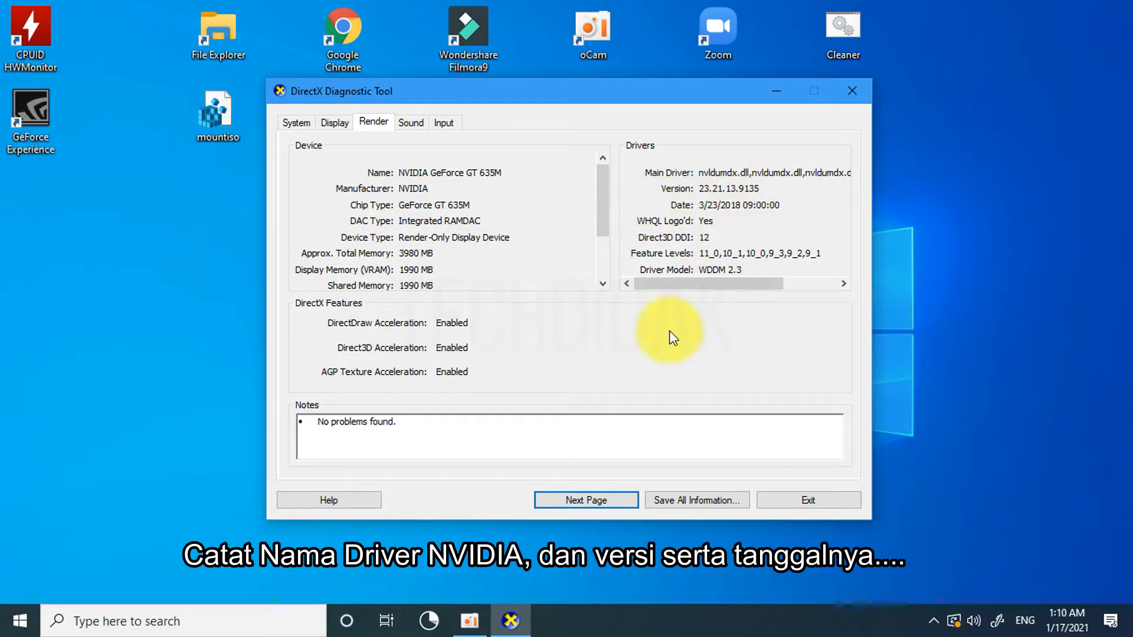
pyautogui.click(774, 97)
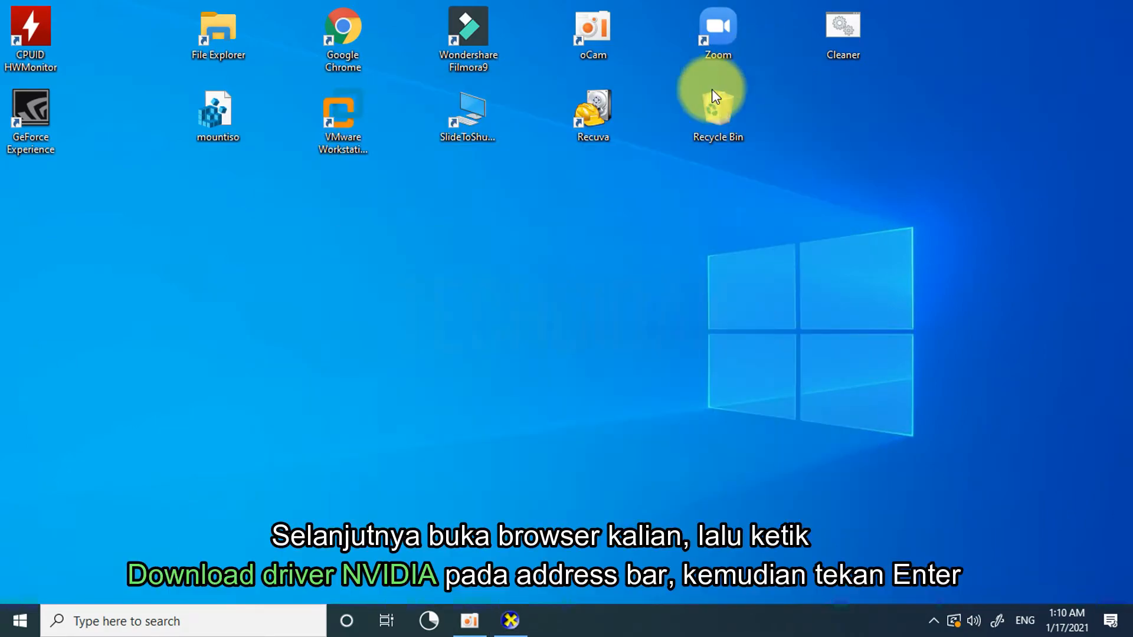
# Step: Search the web in Google Chrome for "download nvidia driver" and open the Download Drivers | NVIDIA result
pyautogui.doubleClick(344, 64)
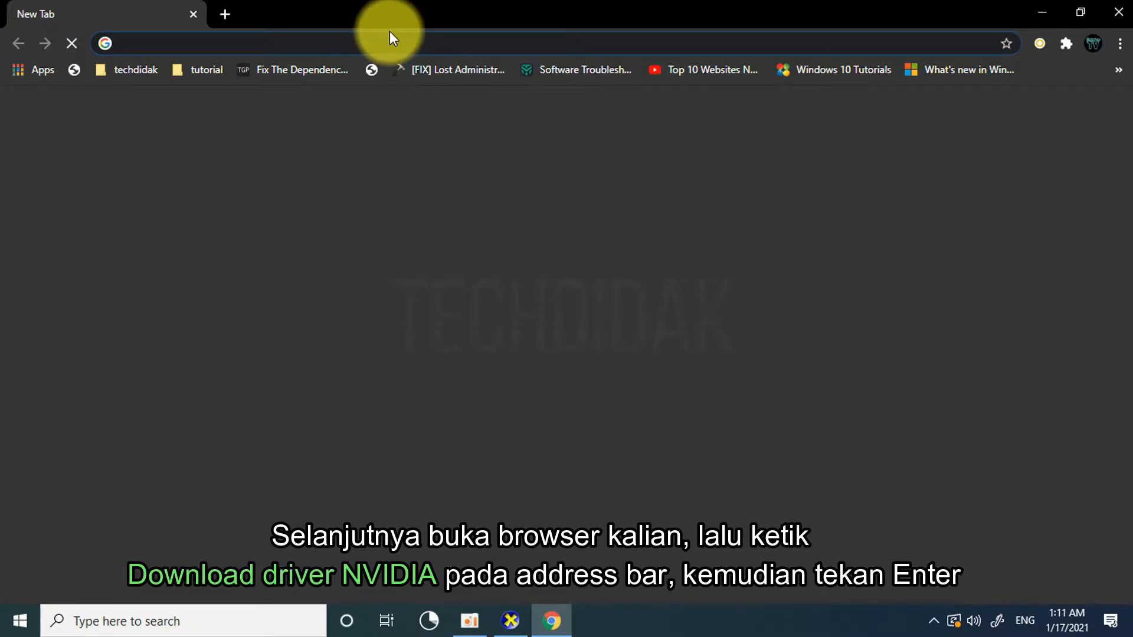
pyautogui.click(423, 43)
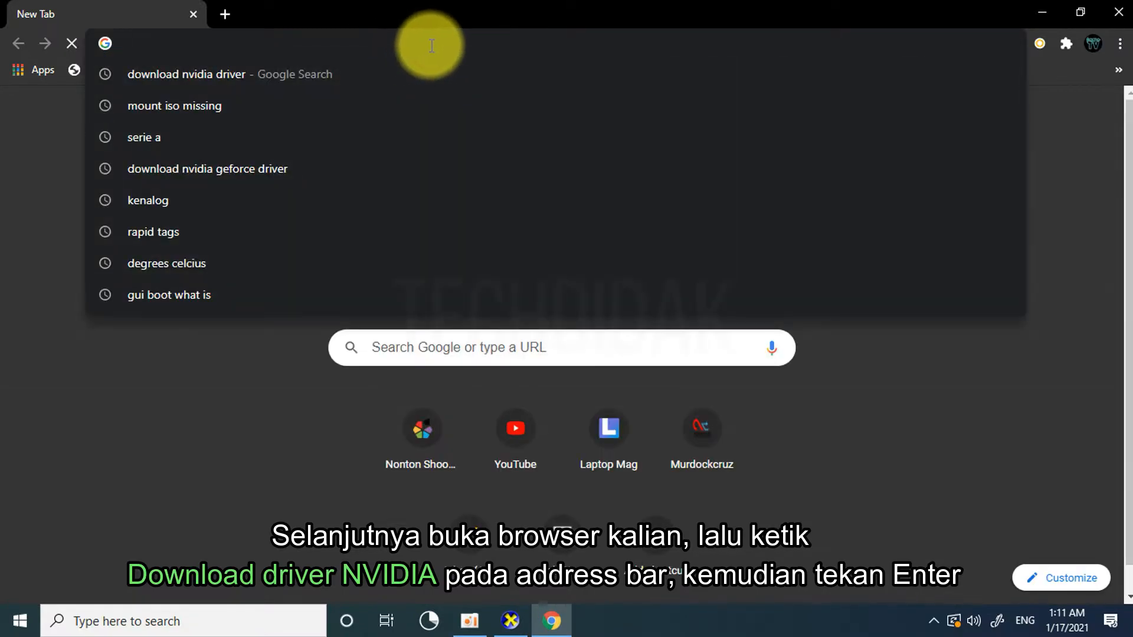
pyautogui.write('downlo')
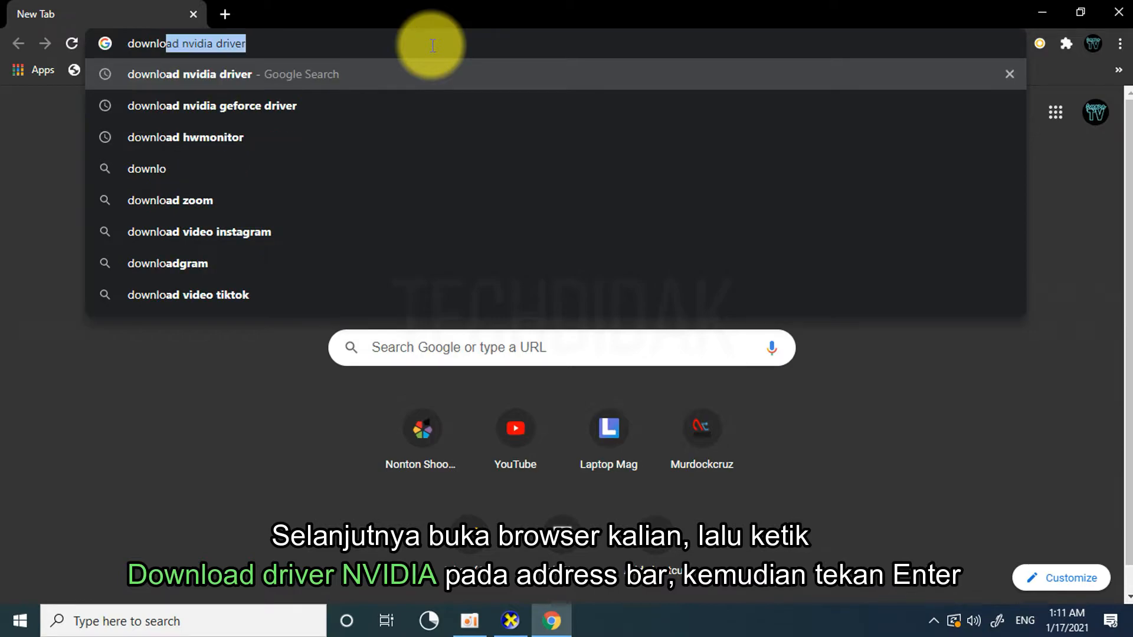
pyautogui.write('ad nvid')
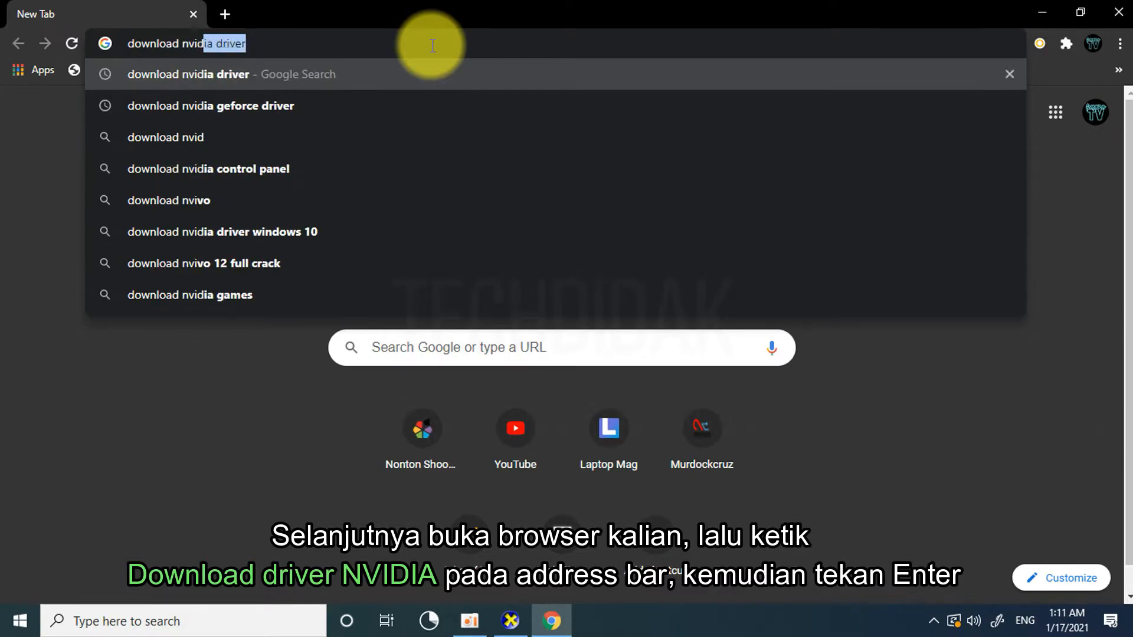
pyautogui.write('ia driver')
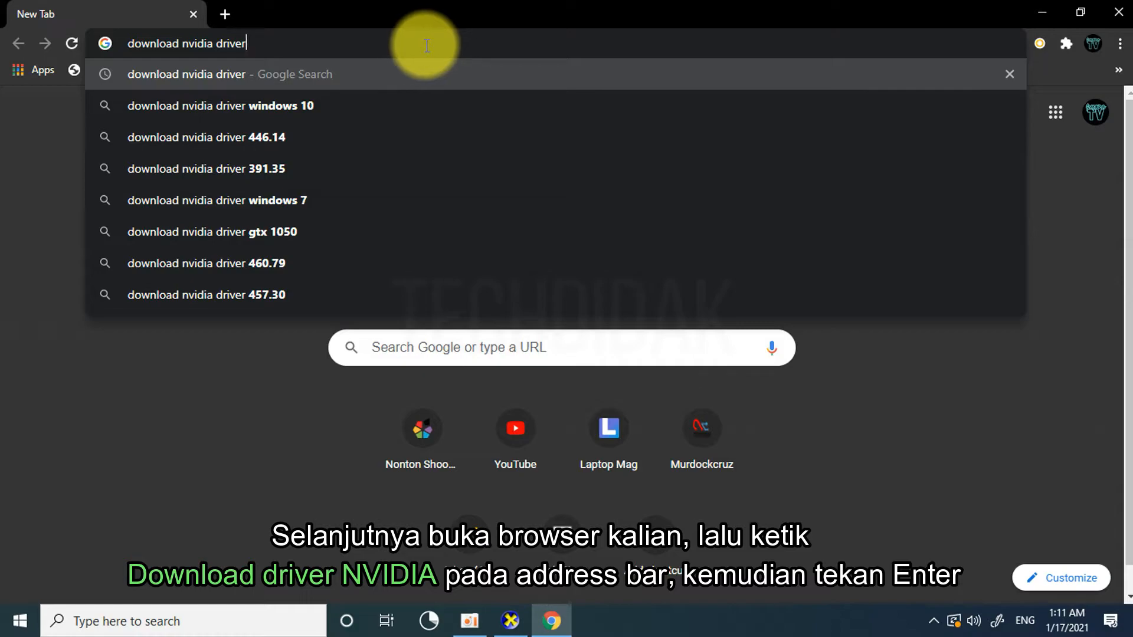
pyautogui.press('Return')
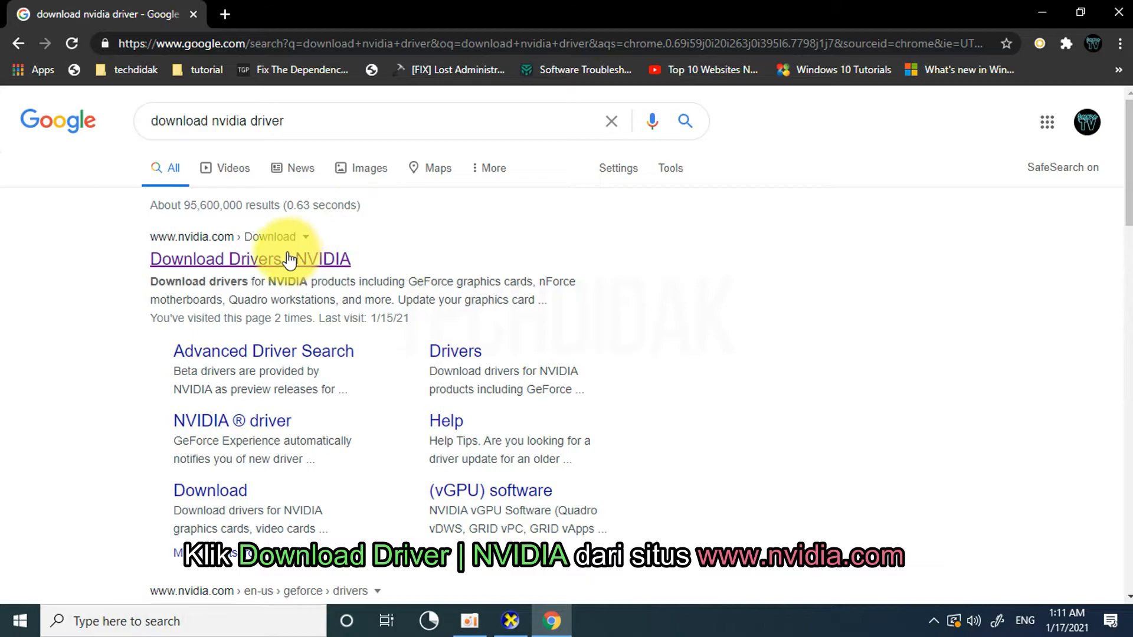
pyautogui.click(322, 263)
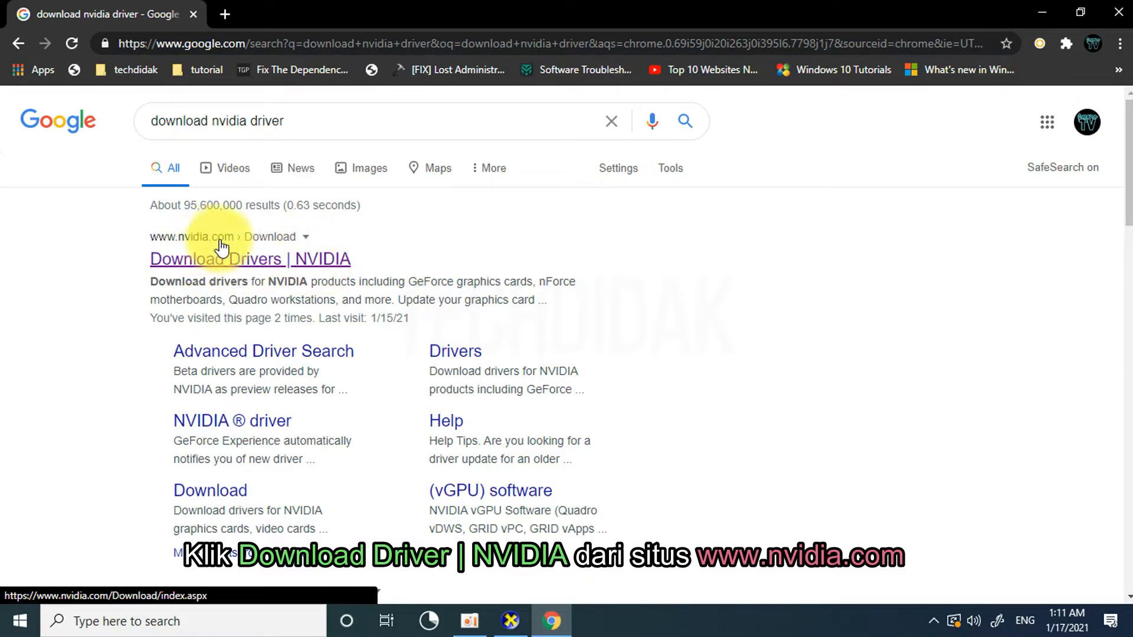
pyautogui.click(264, 261)
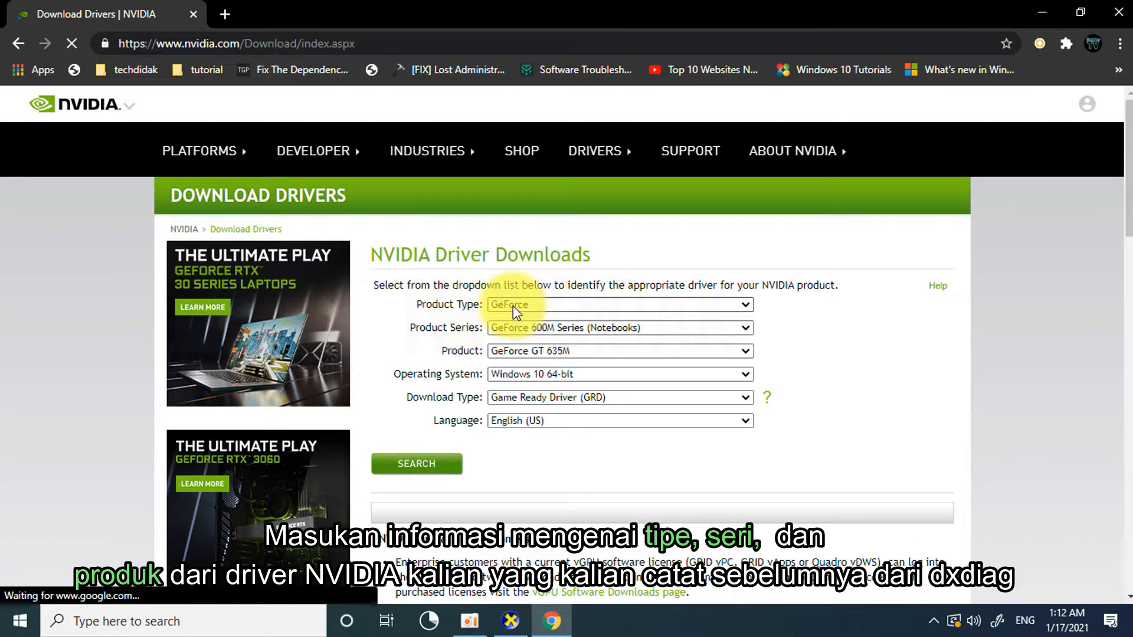
# Step: Set the driver search to product type GeForce and product series GeForce 600M Series (Notebooks)
pyautogui.click(524, 306)
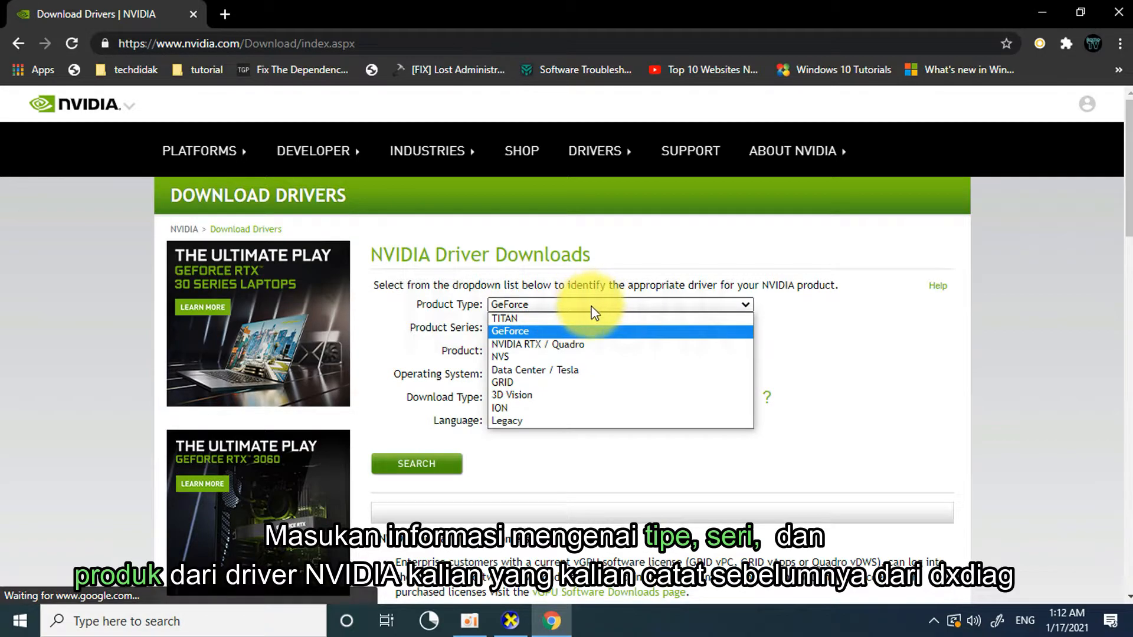
pyautogui.click(568, 331)
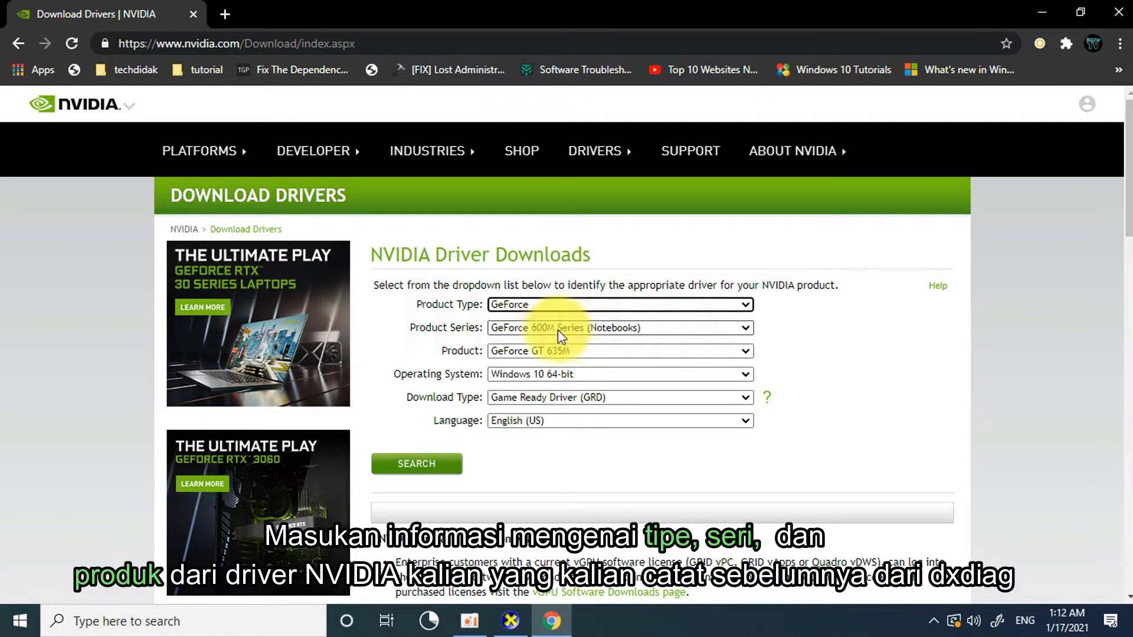
pyautogui.click(594, 332)
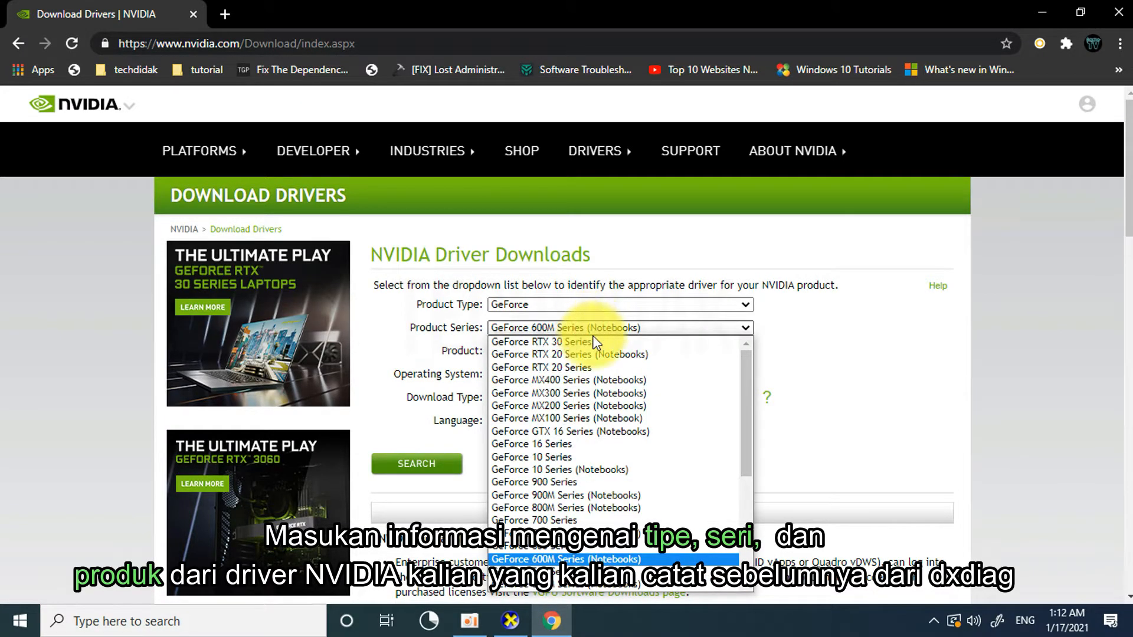
pyautogui.moveTo(748, 353); pyautogui.dragTo(748, 414)
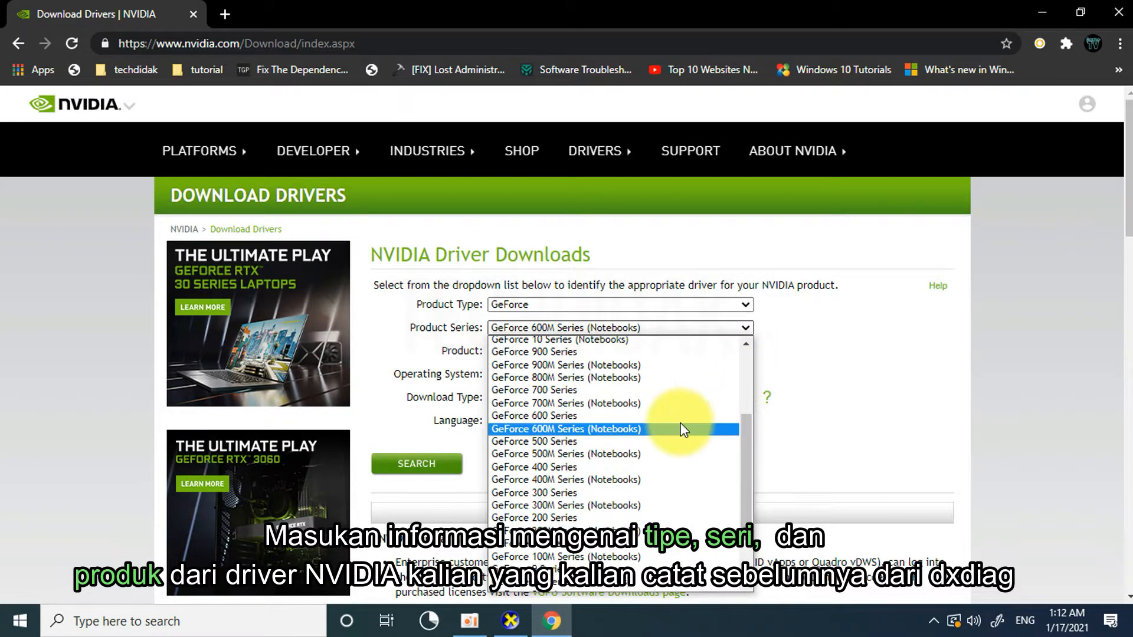
pyautogui.click(606, 425)
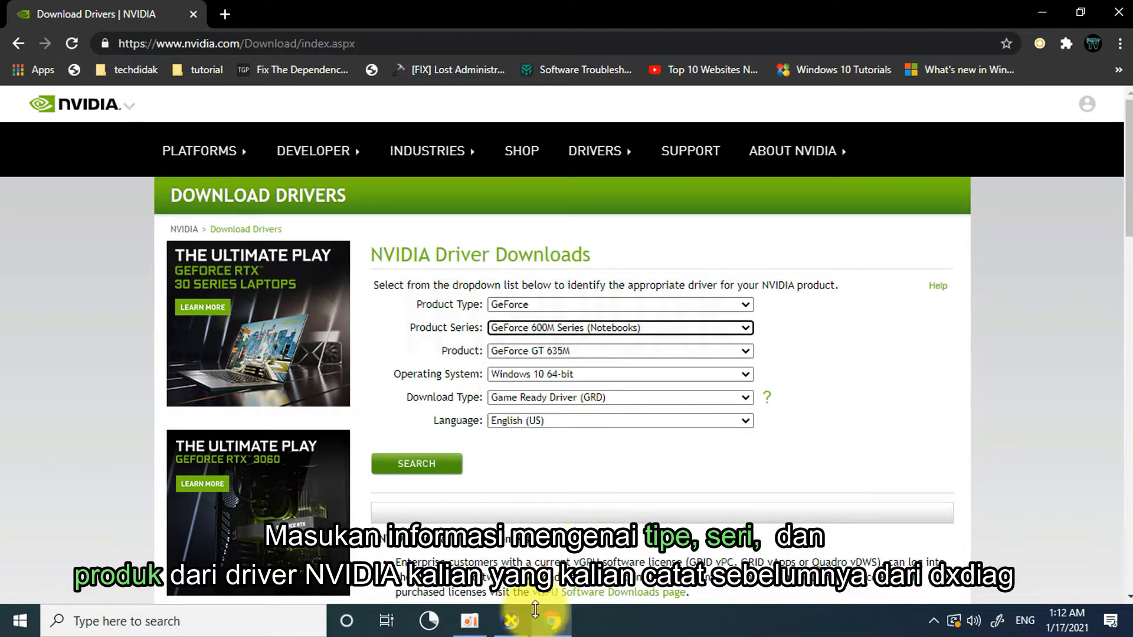
# Step: Check the graphics card name in the DirectX Diagnostic Tool and set the driver search's product to GeForce GT 635M
pyautogui.click(514, 625)
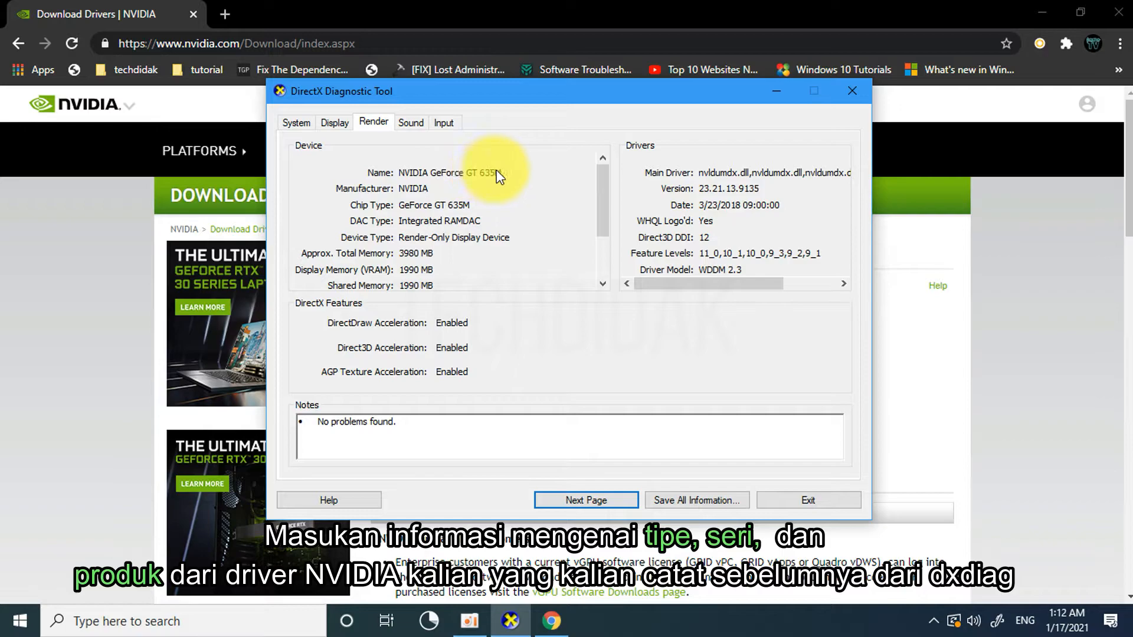
pyautogui.click(784, 90)
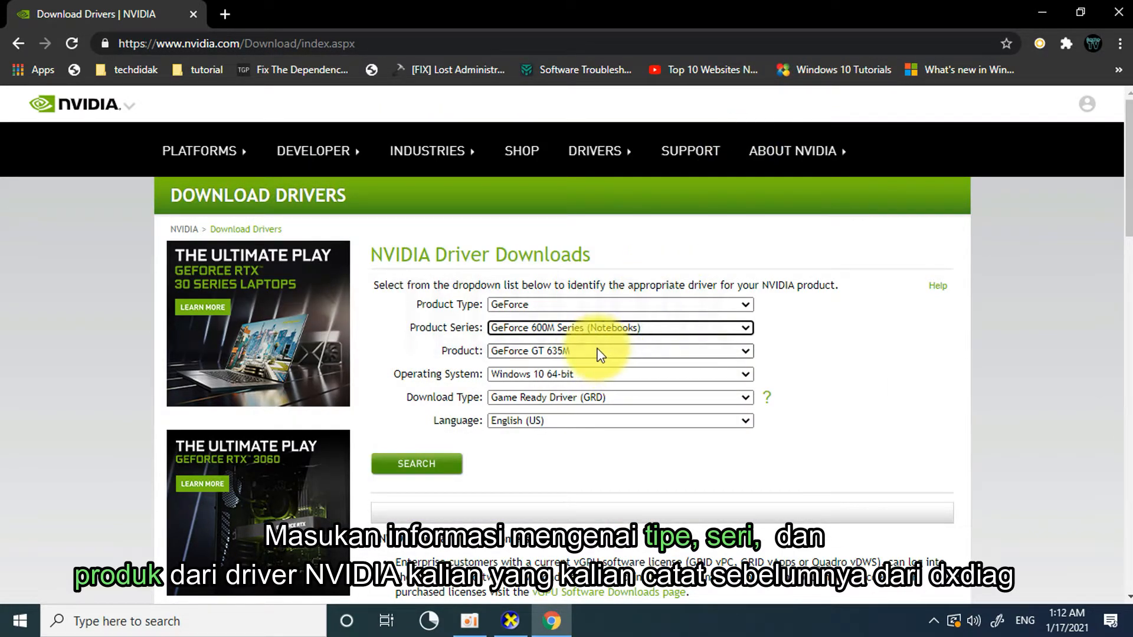
pyautogui.click(591, 354)
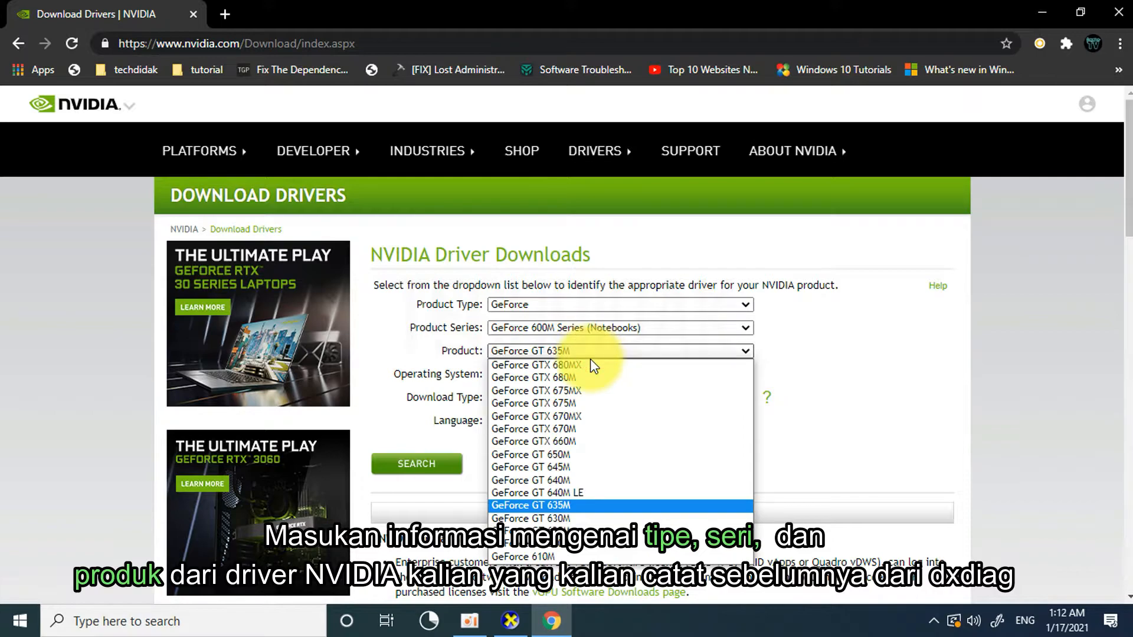
pyautogui.click(565, 505)
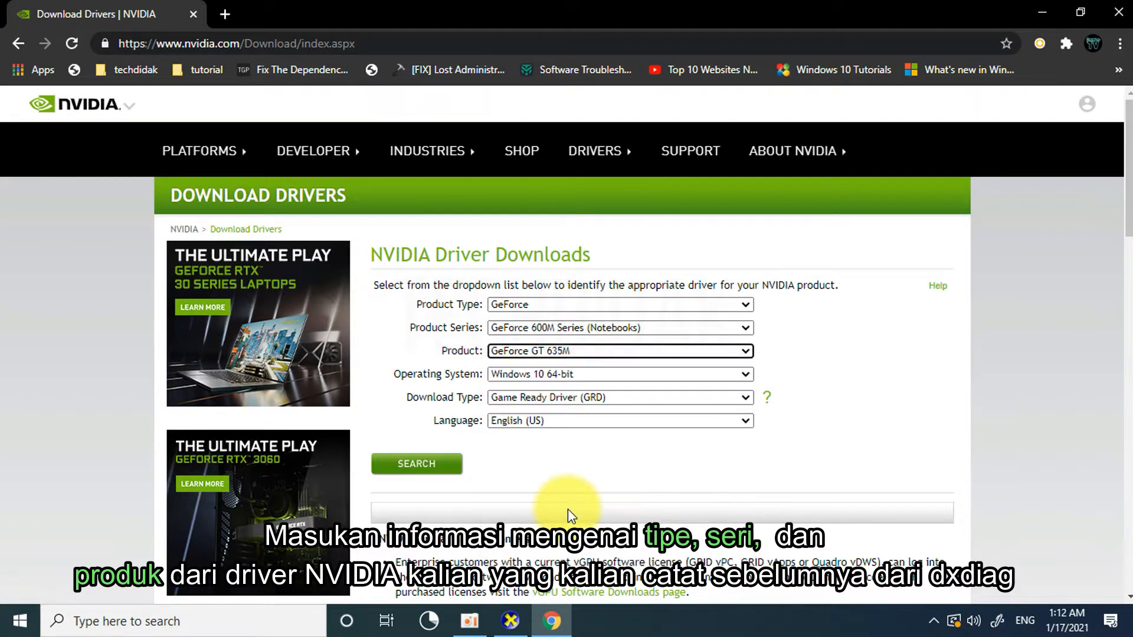
# Step: Search for the driver with operating system Windows 10 64-bit and download type Game Ready Driver (GRD)
pyautogui.click(584, 378)
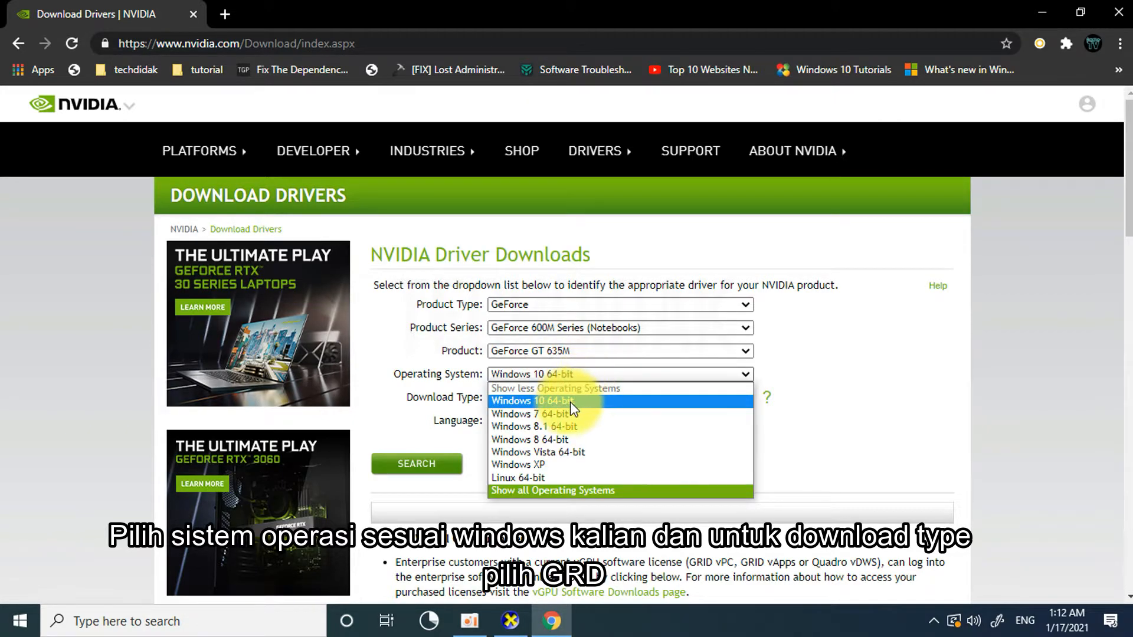
pyautogui.click(571, 402)
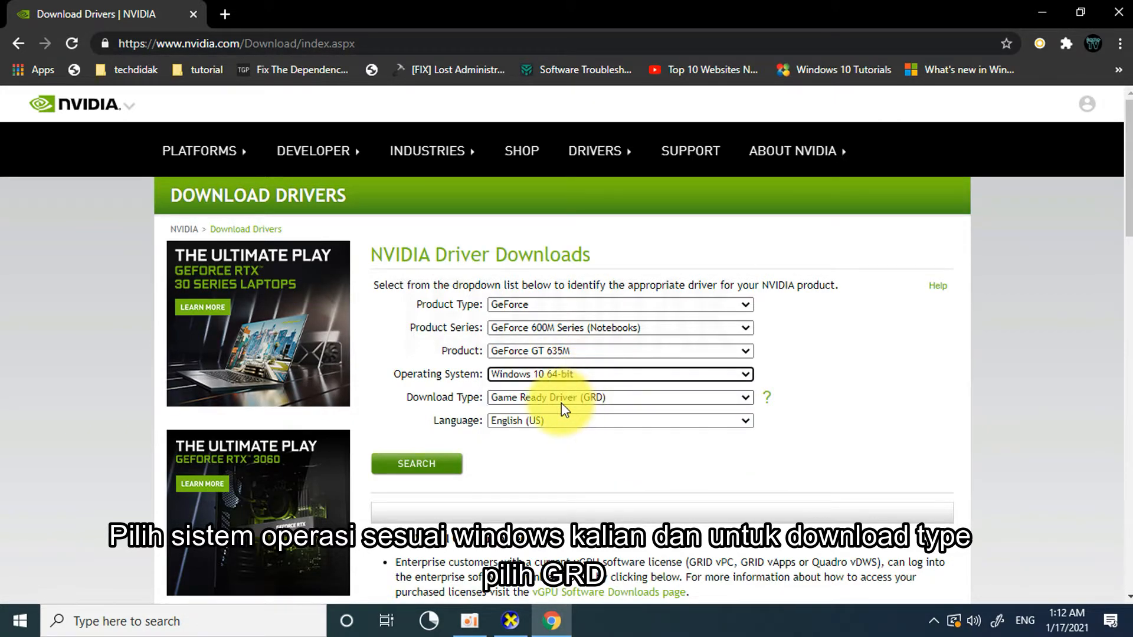
pyautogui.click(549, 400)
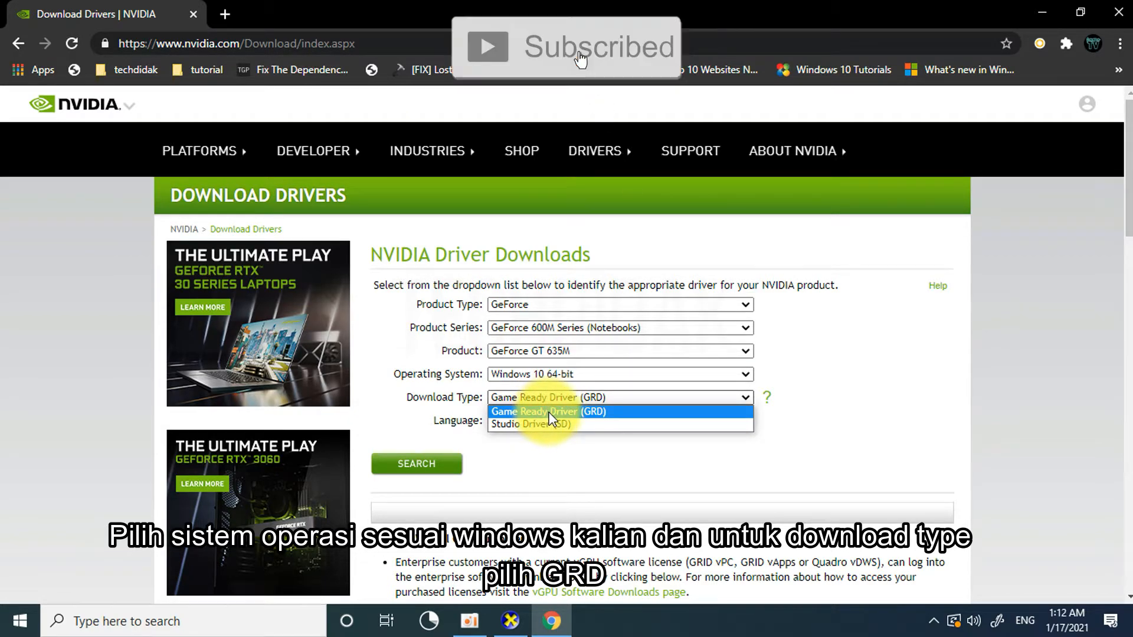
pyautogui.click(548, 412)
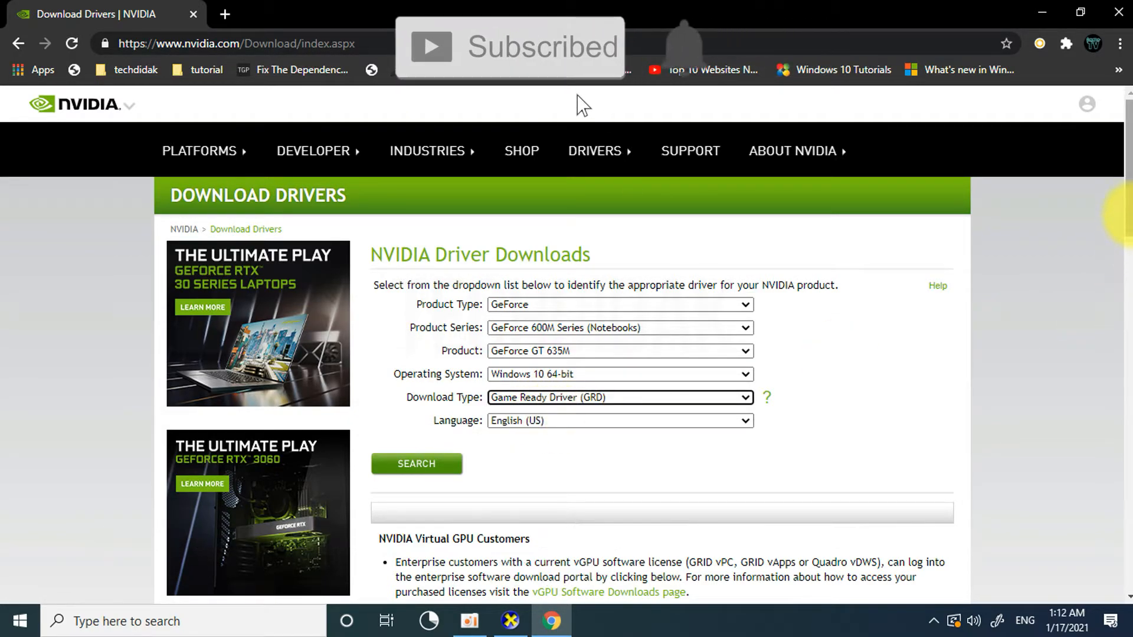
pyautogui.scroll(-3, 1116, 254)
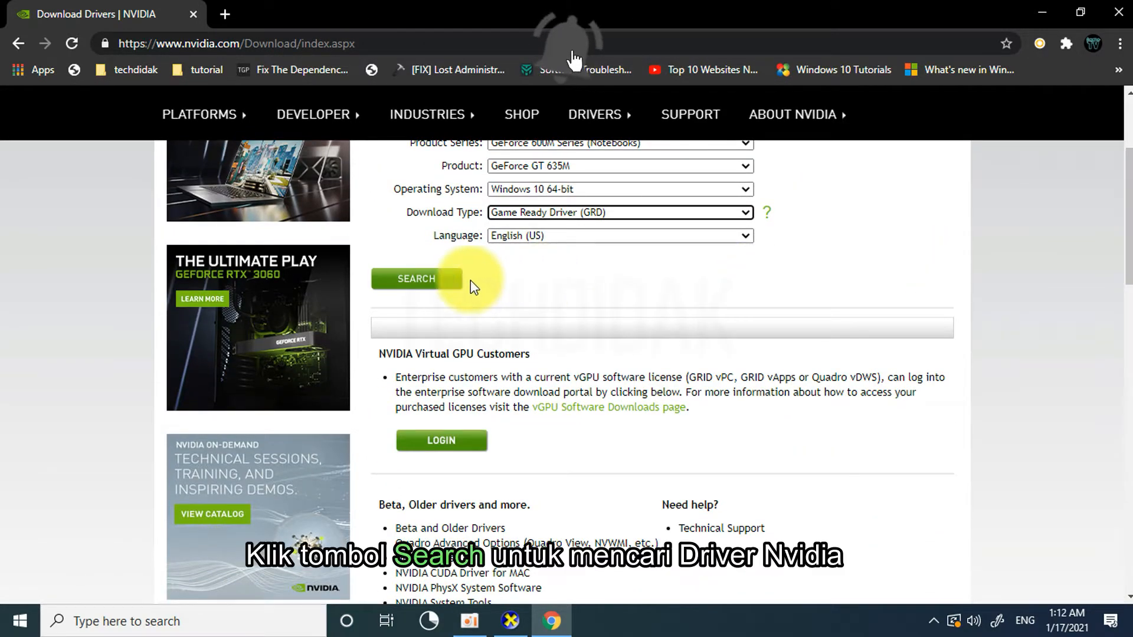
pyautogui.click(445, 281)
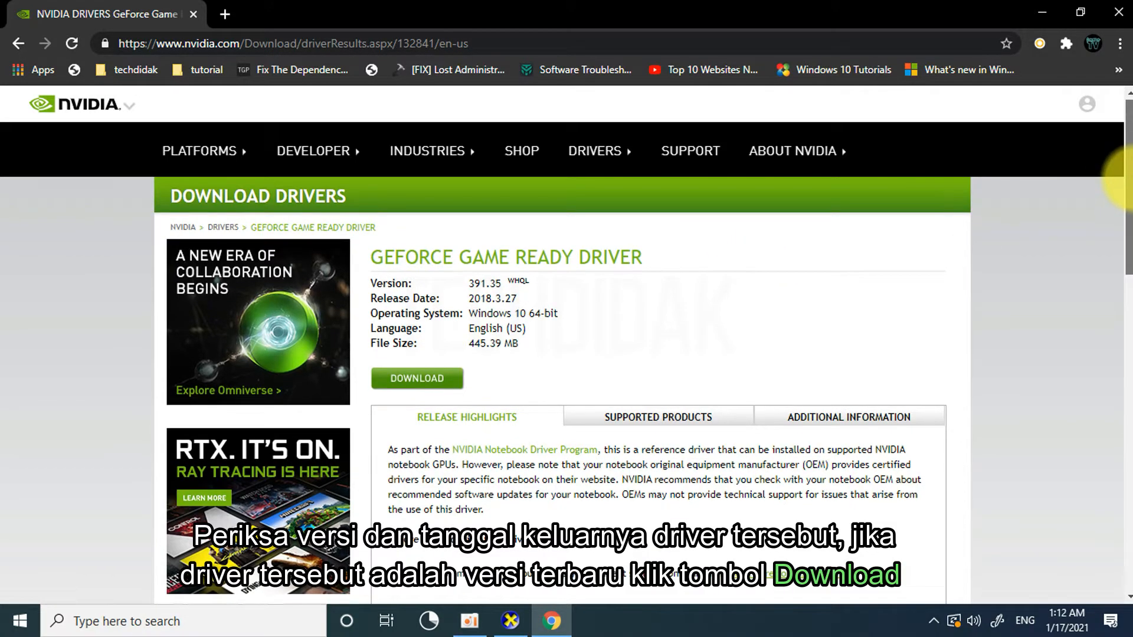
# Step: Download the GeForce Game Ready Driver version 391.35 and confirm on the download confirmation page
pyautogui.moveTo(1128, 177); pyautogui.dragTo(1129, 189)
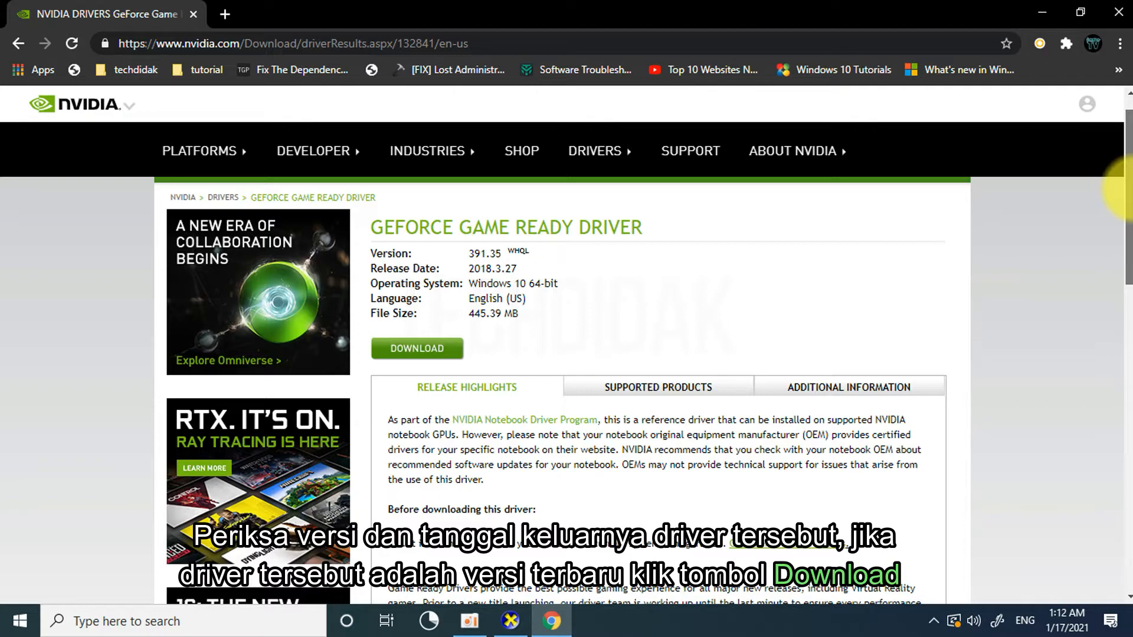
pyautogui.click(426, 351)
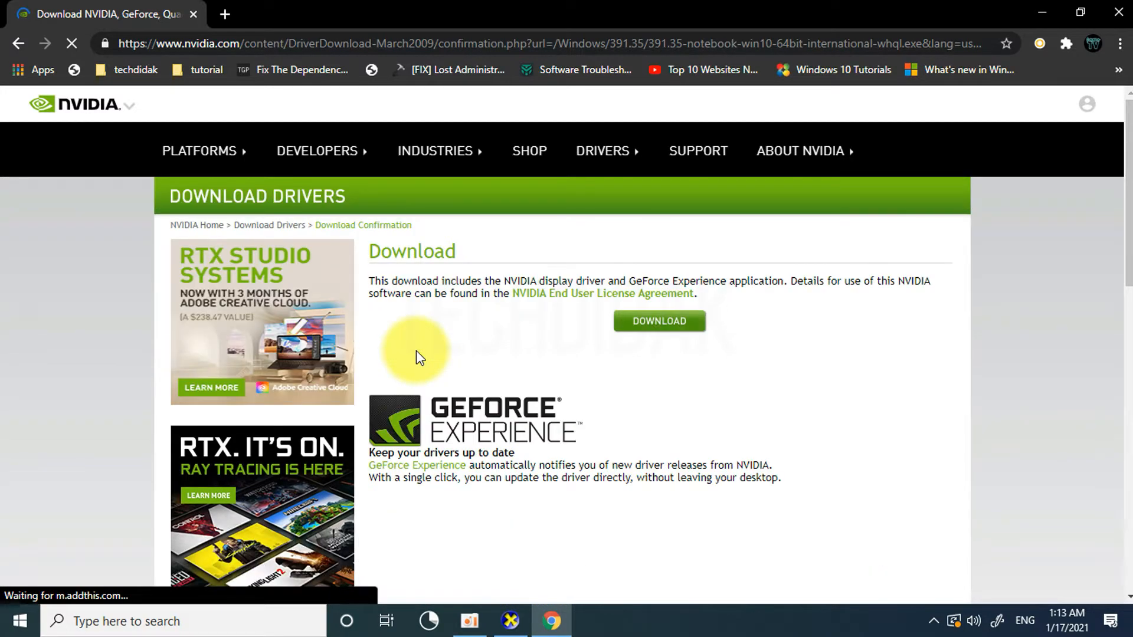
pyautogui.click(651, 328)
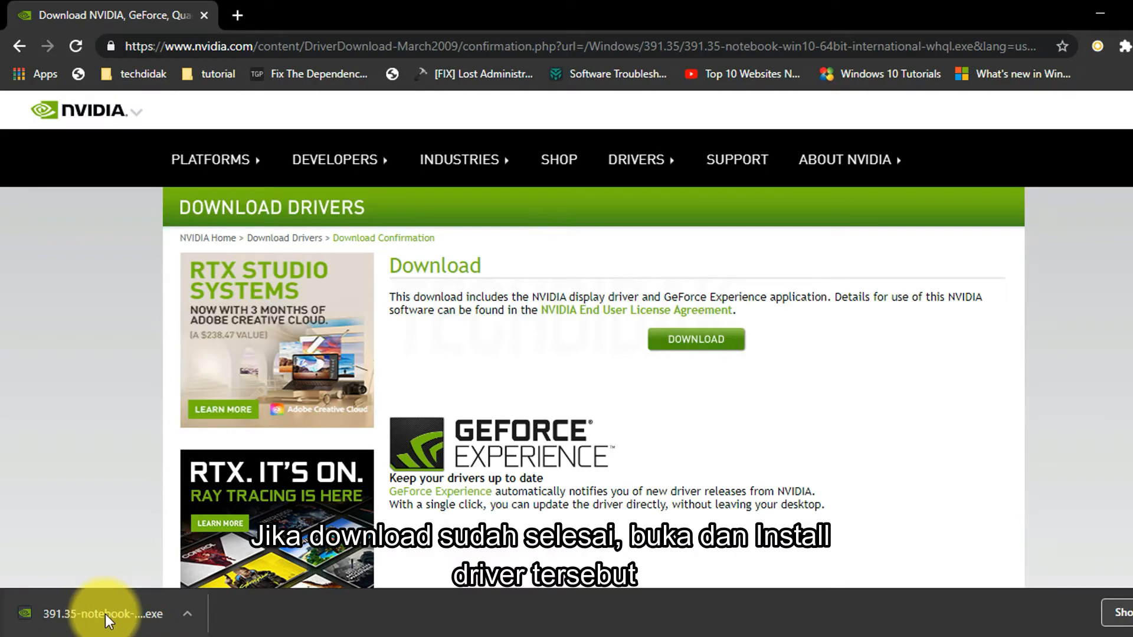
# Step: Run the downloaded 391.35 notebook driver package and extract its files to C:\NVIDIA\DisplayDriver\391.35\Win10_64\International
pyautogui.click(106, 615)
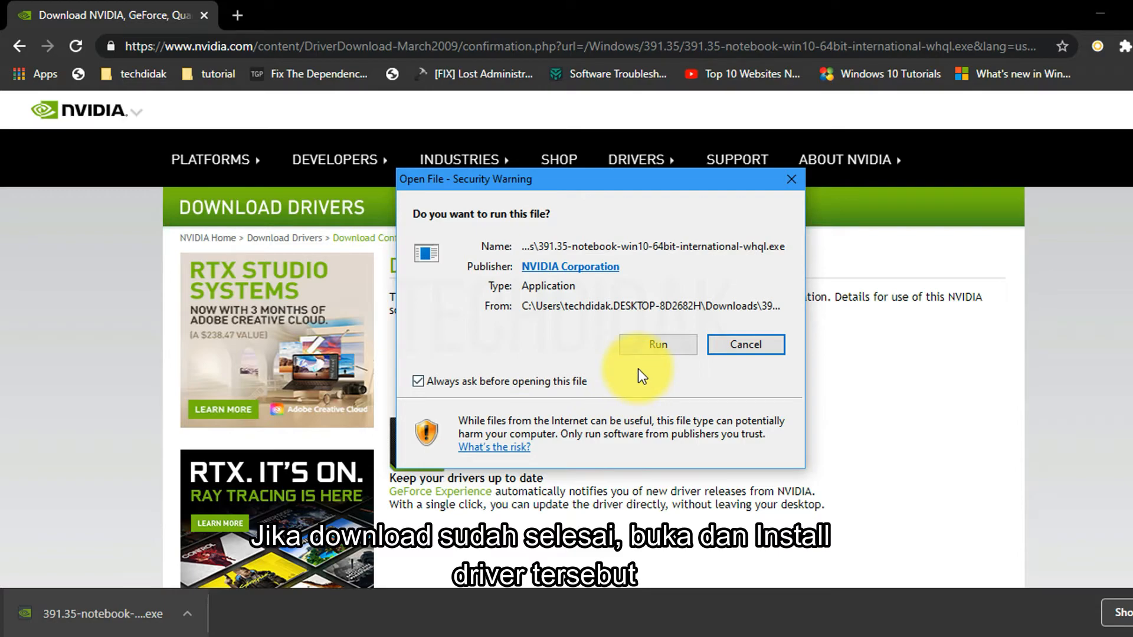
pyautogui.click(660, 350)
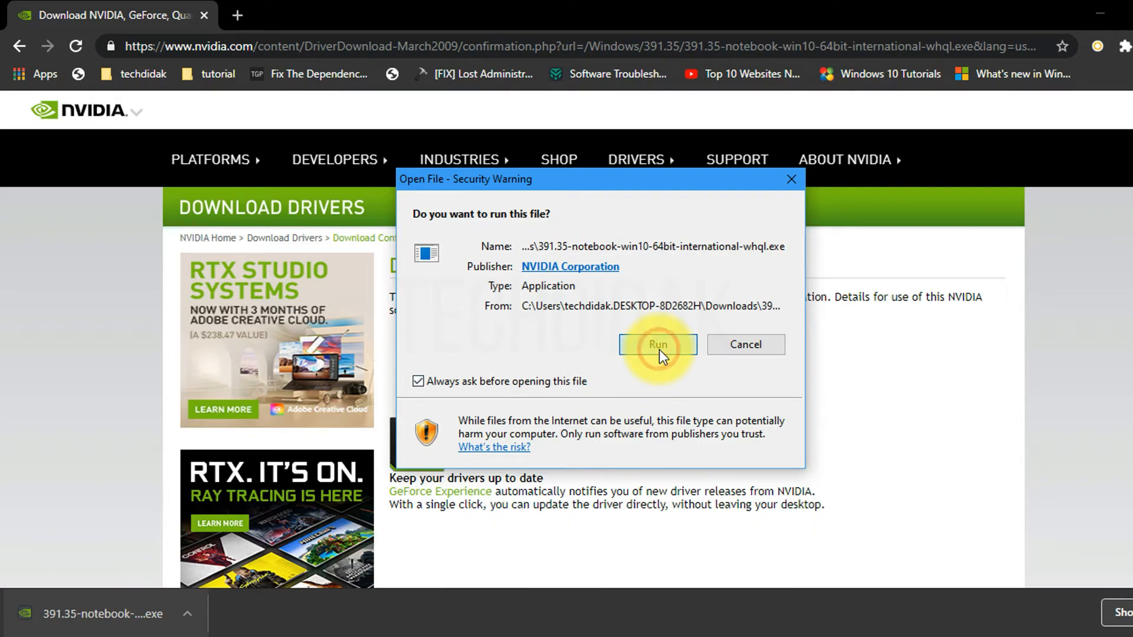
pyautogui.click(1104, 11)
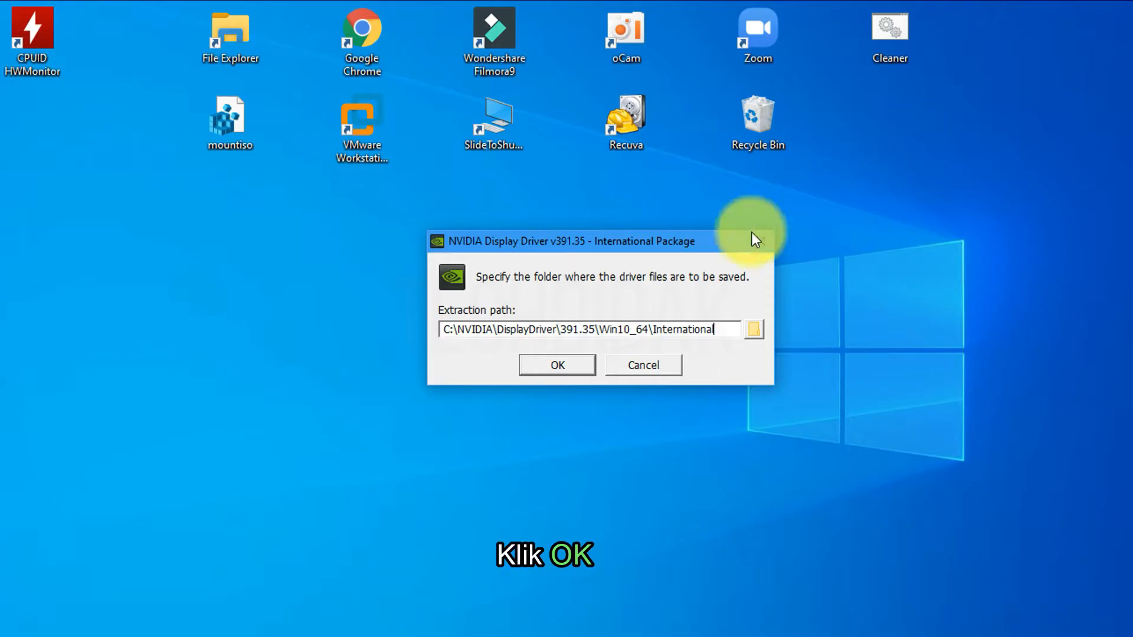
pyautogui.click(543, 367)
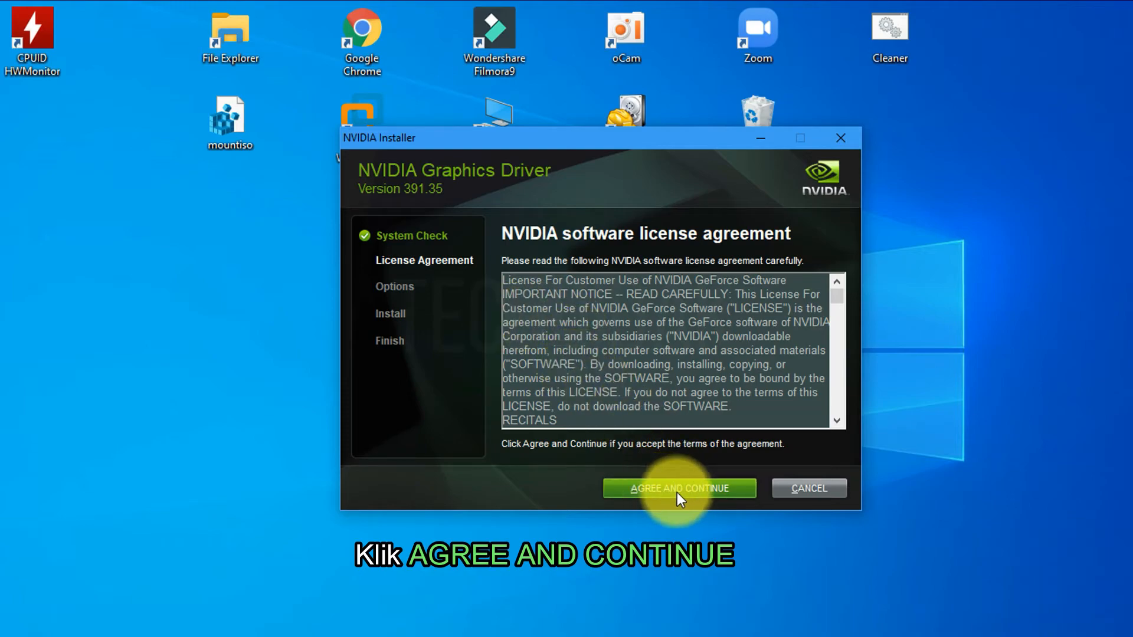
# Step: Accept the NVIDIA license agreement and complete the driver installation with the Express (Recommended) option, closing the installer when finished
pyautogui.click(660, 494)
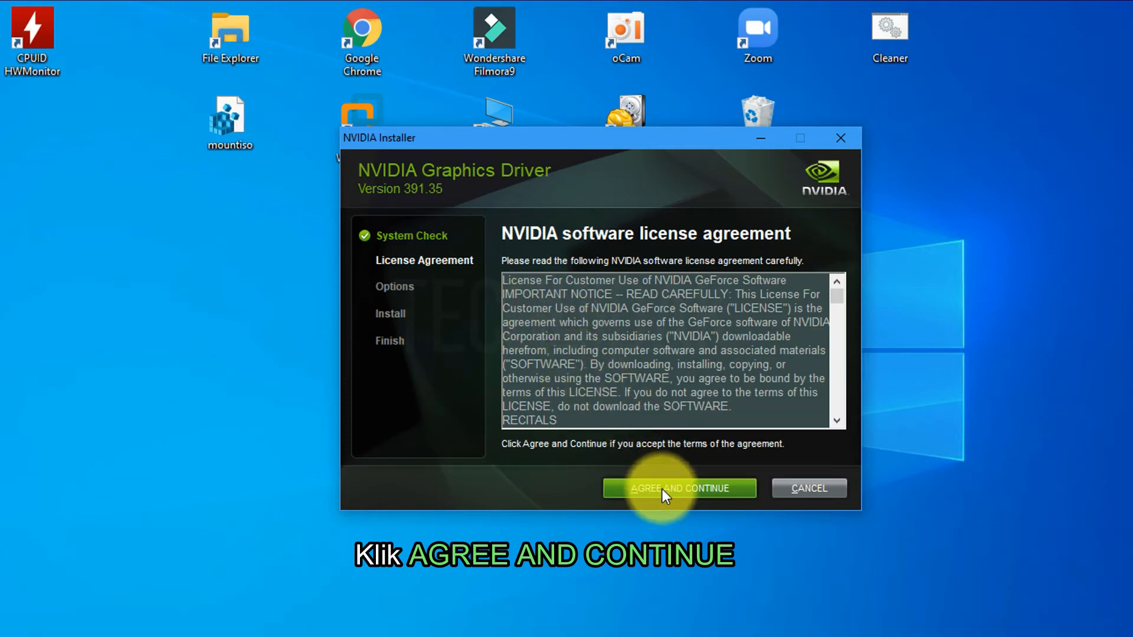
pyautogui.click(672, 487)
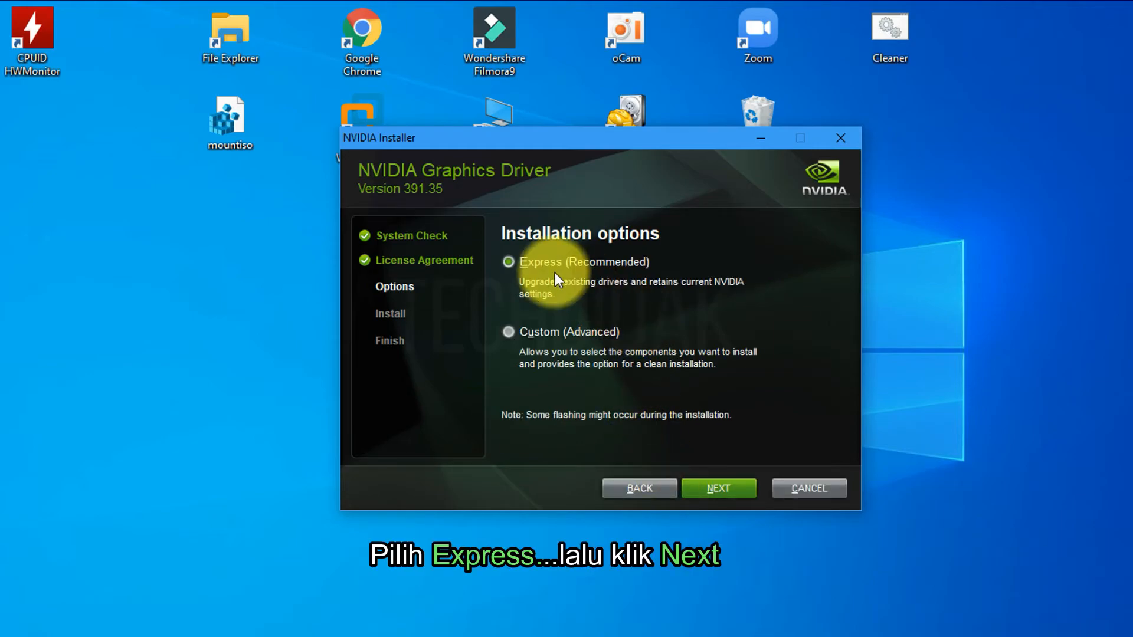
pyautogui.click(512, 263)
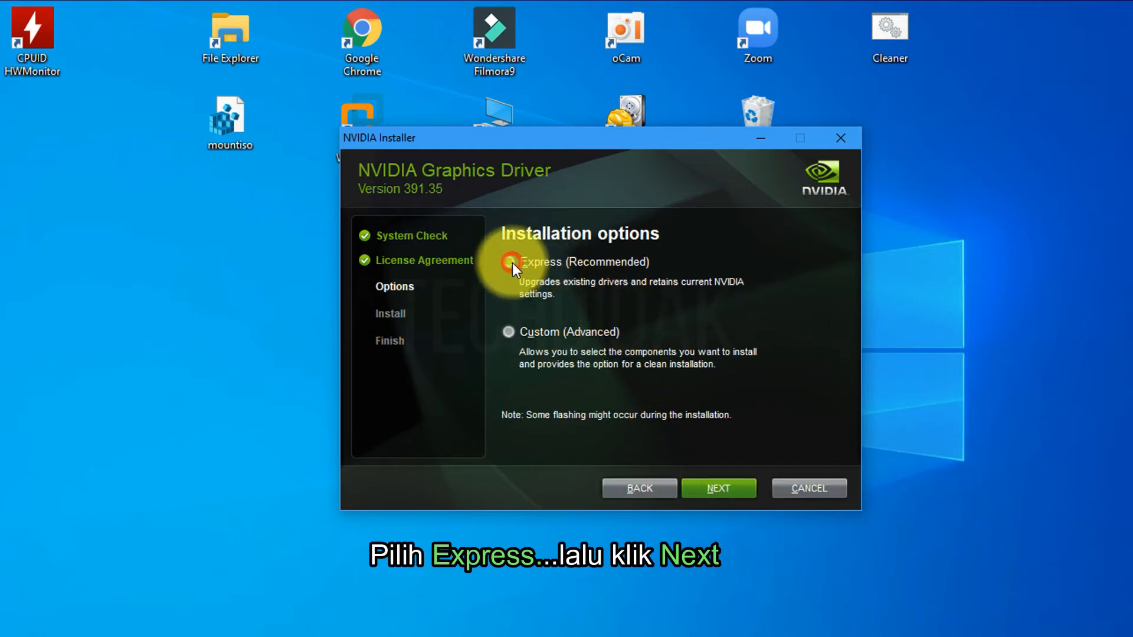
pyautogui.click(722, 490)
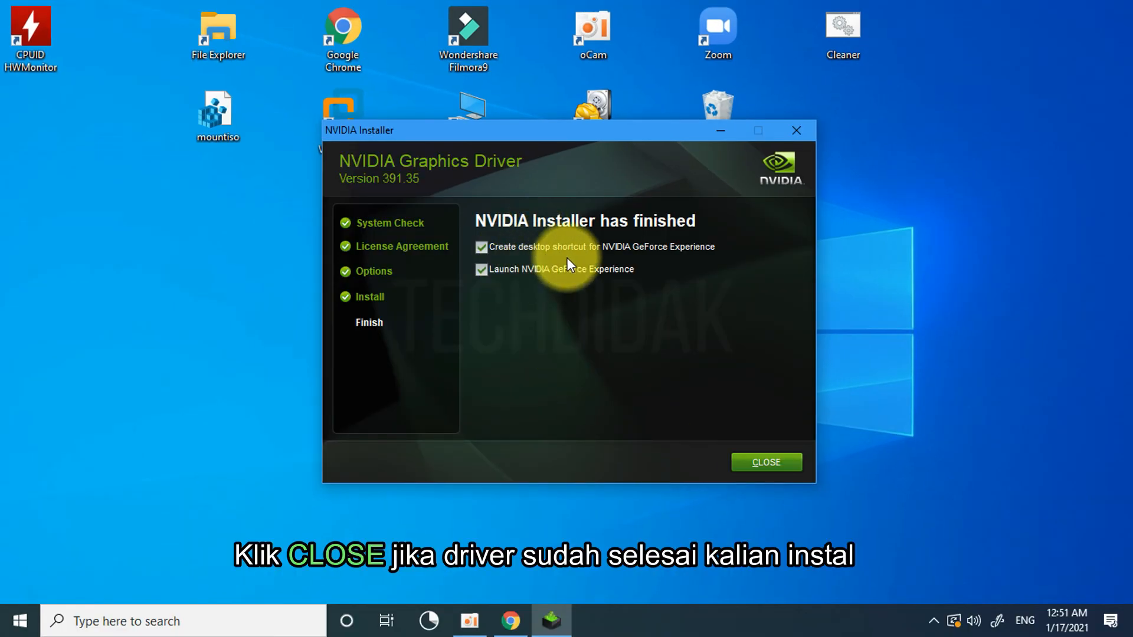
pyautogui.click(749, 465)
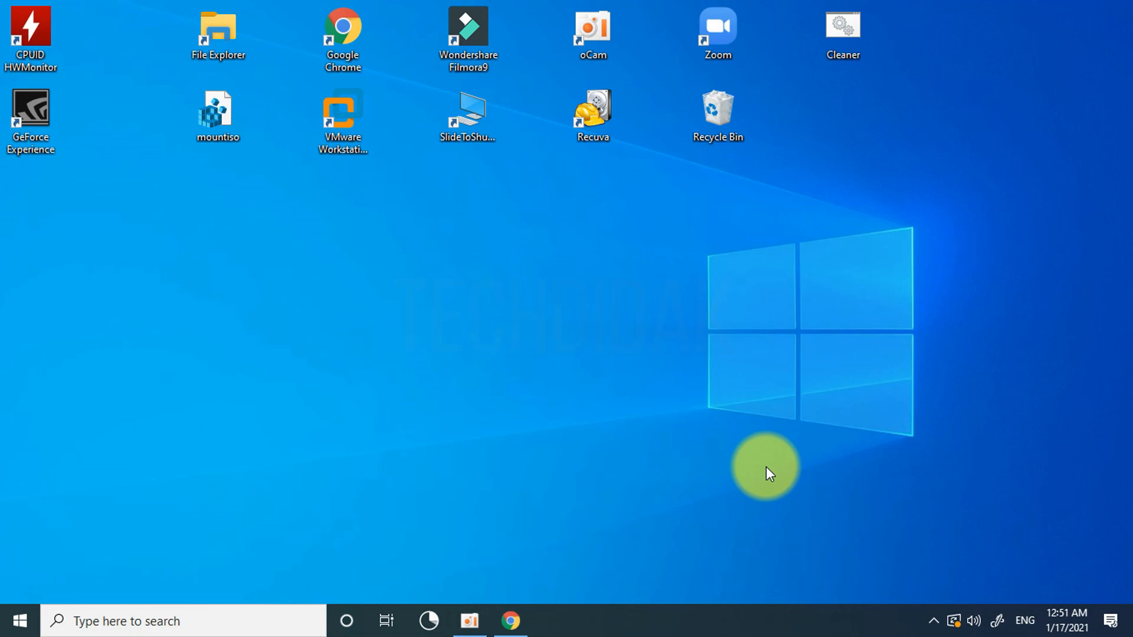